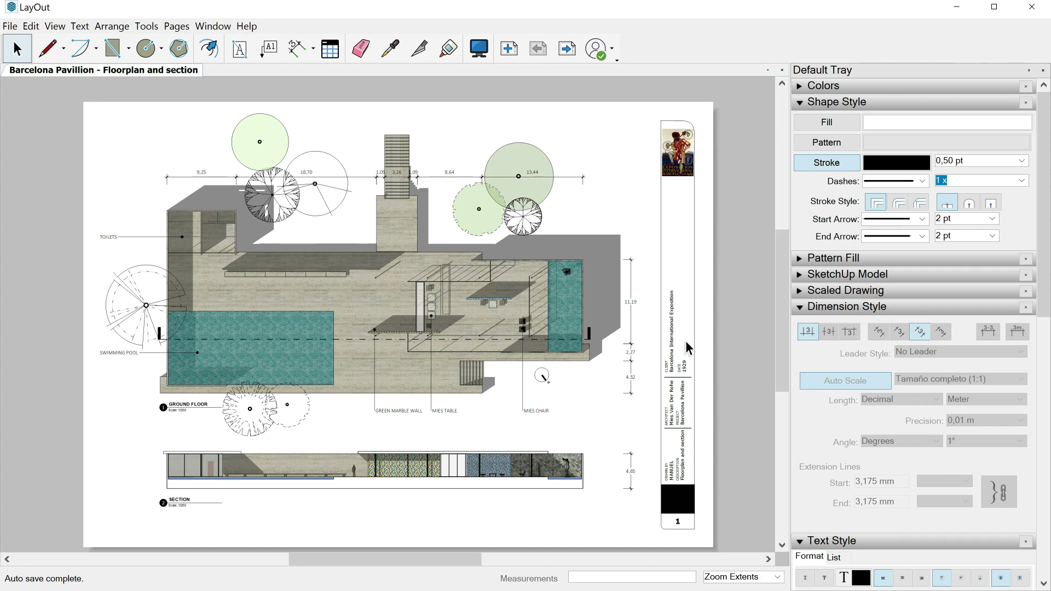
- Advance from page 1 to page 2, the Entrance view
{"action": "key", "text": "Page_Down"}
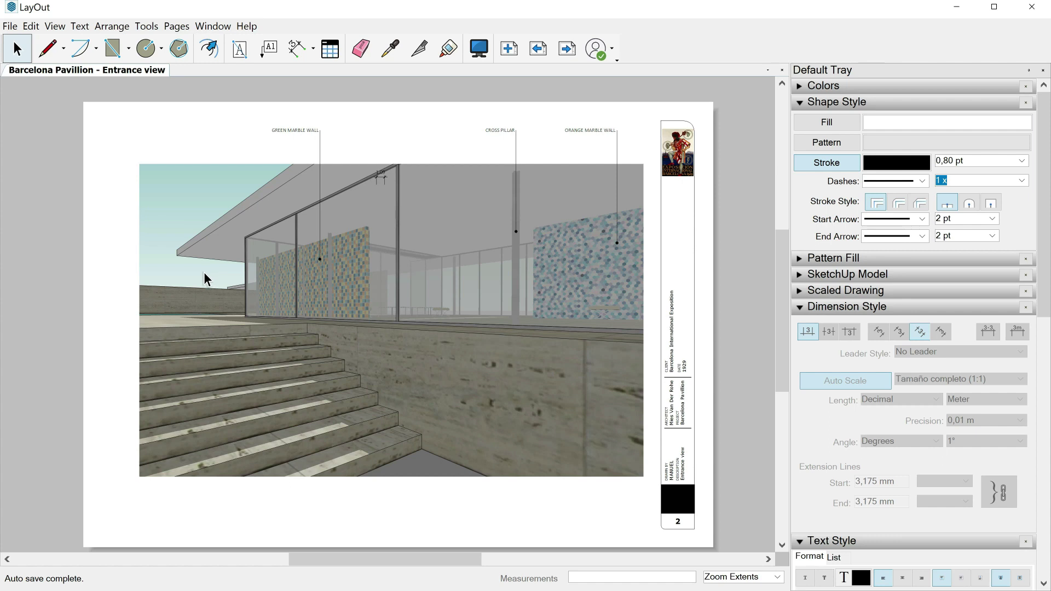
- In Document Setup References, relink the new walls model to Barcelona pavillion 10.skp
{"action": "left_click", "coordinate": [10, 27]}
{"action": "left_click", "coordinate": [49, 266]}
{"action": "double_click", "coordinate": [326, 195]}
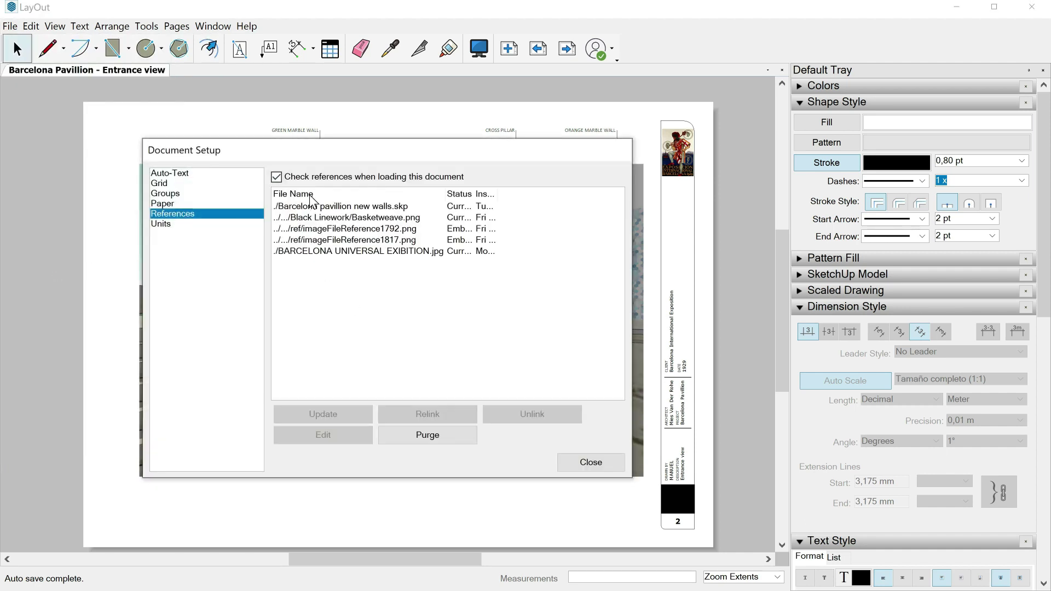
{"action": "left_click", "coordinate": [351, 207]}
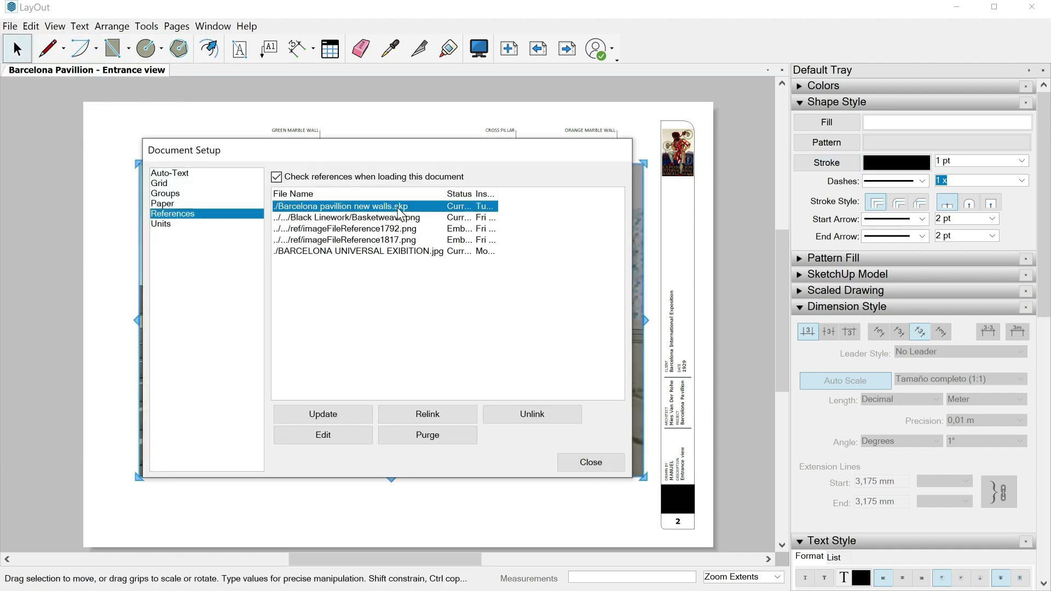
{"action": "left_click", "coordinate": [442, 414]}
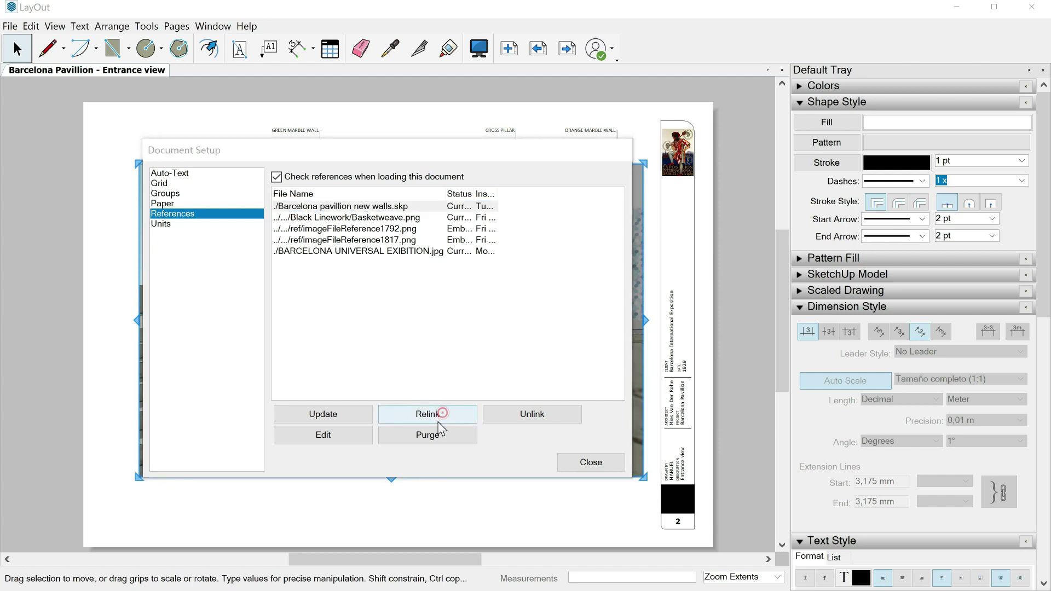
{"action": "left_click", "coordinate": [480, 378]}
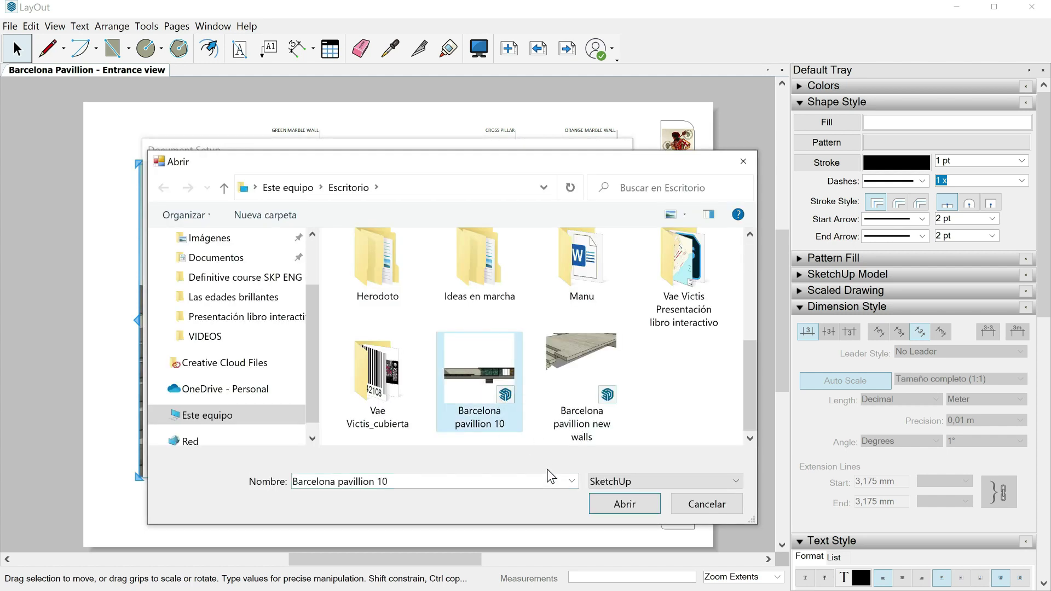
{"action": "left_click", "coordinate": [642, 508]}
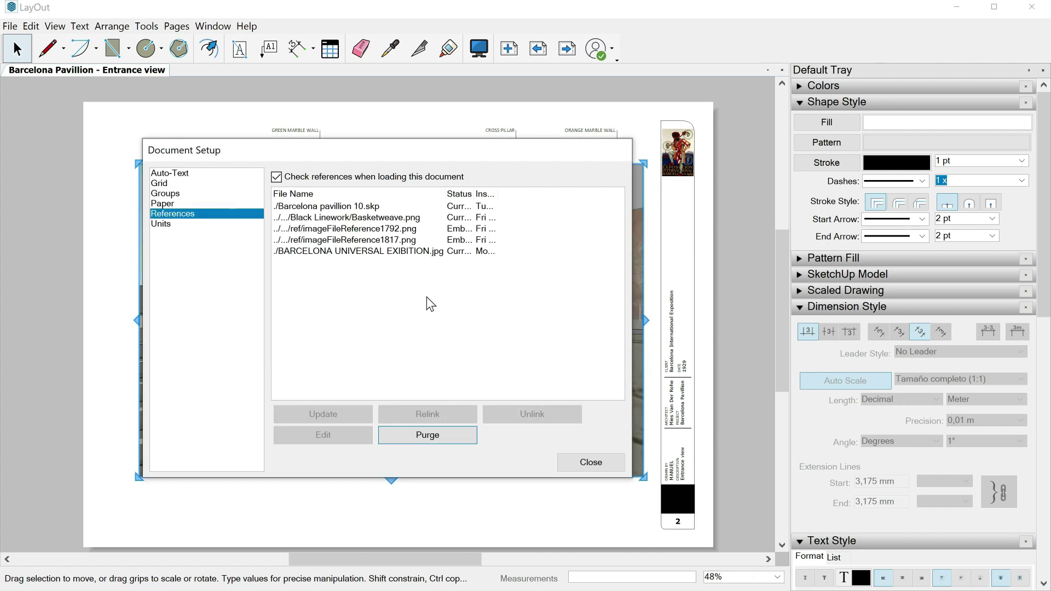
{"action": "left_click", "coordinate": [591, 462]}
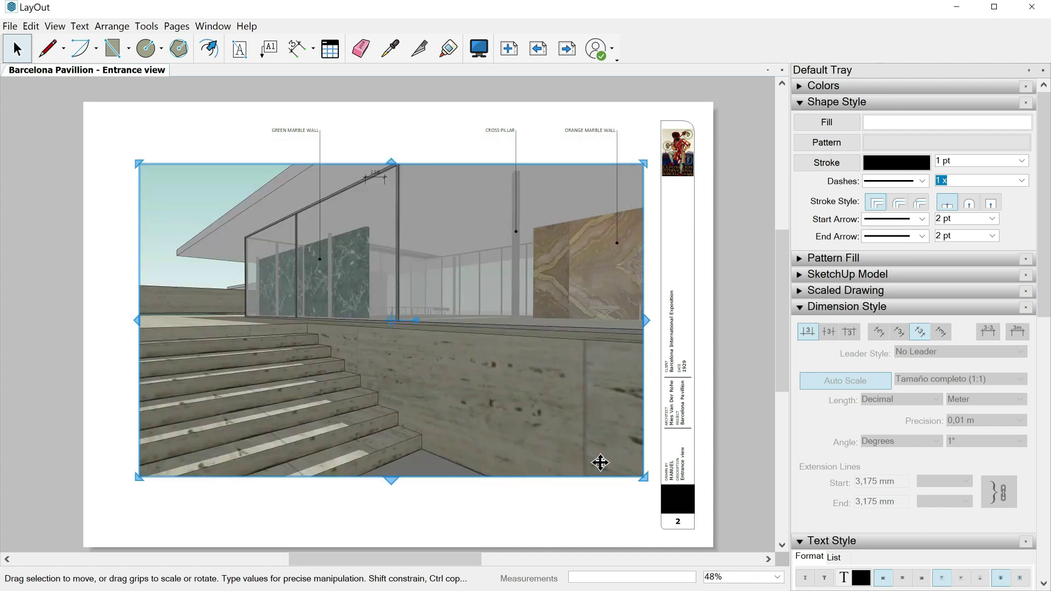
- Review the Floorplan and section, Entrance view and Swimming pool view pages
{"action": "left_click", "coordinate": [538, 49]}
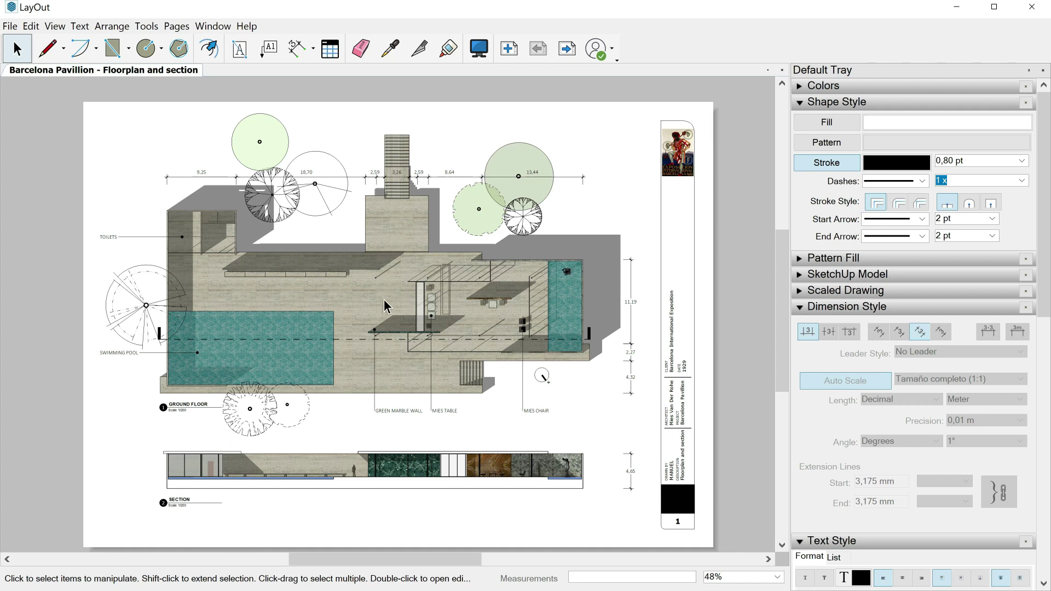
{"action": "left_click", "coordinate": [542, 376]}
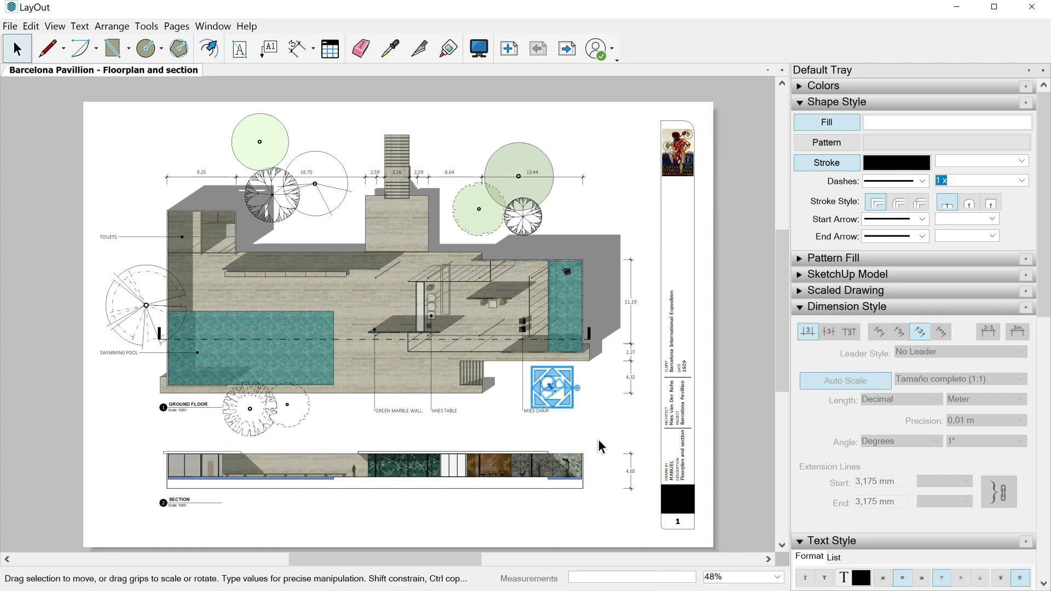
{"action": "left_click", "coordinate": [570, 50]}
{"action": "left_click", "coordinate": [570, 50]}
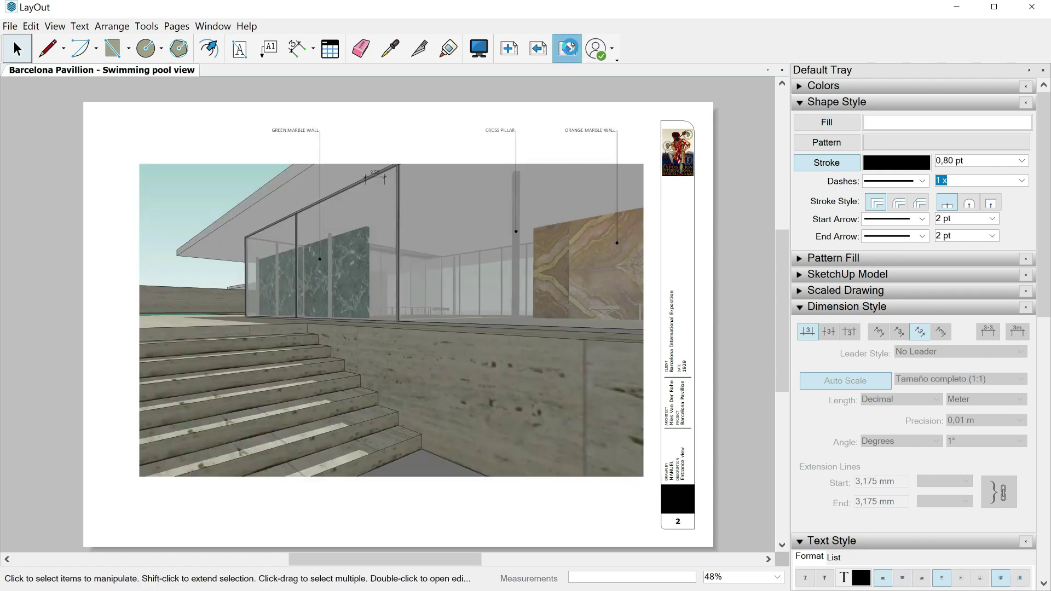
- Narrow the swimming pool viewport slightly and delete the stray 2,59 dimension
{"action": "left_click", "coordinate": [610, 247]}
{"action": "left_click_drag", "start_coordinate": [658, 314], "coordinate": [643, 313]}
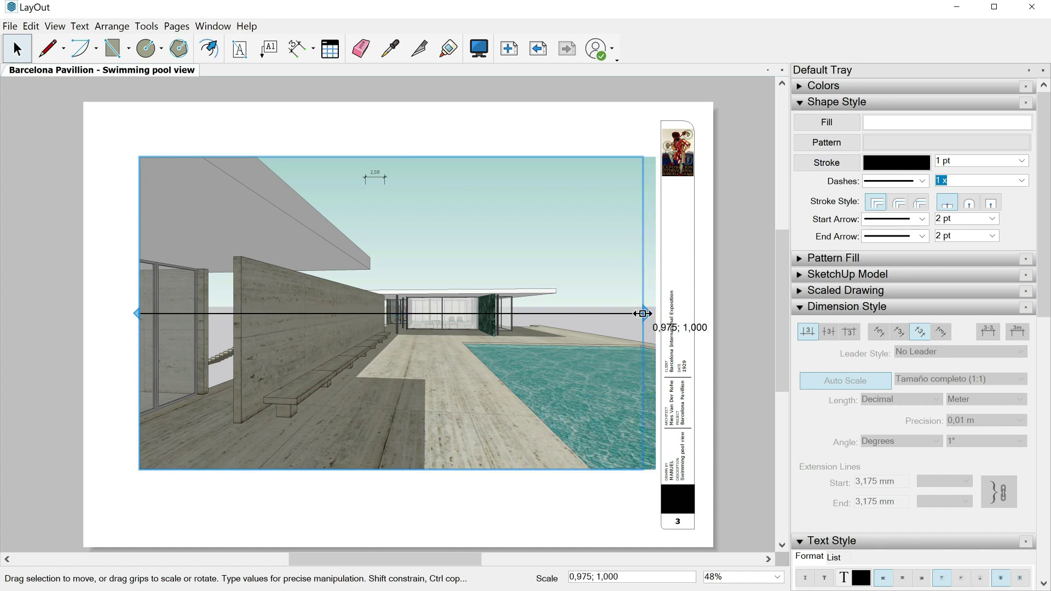
{"action": "left_click", "coordinate": [375, 174]}
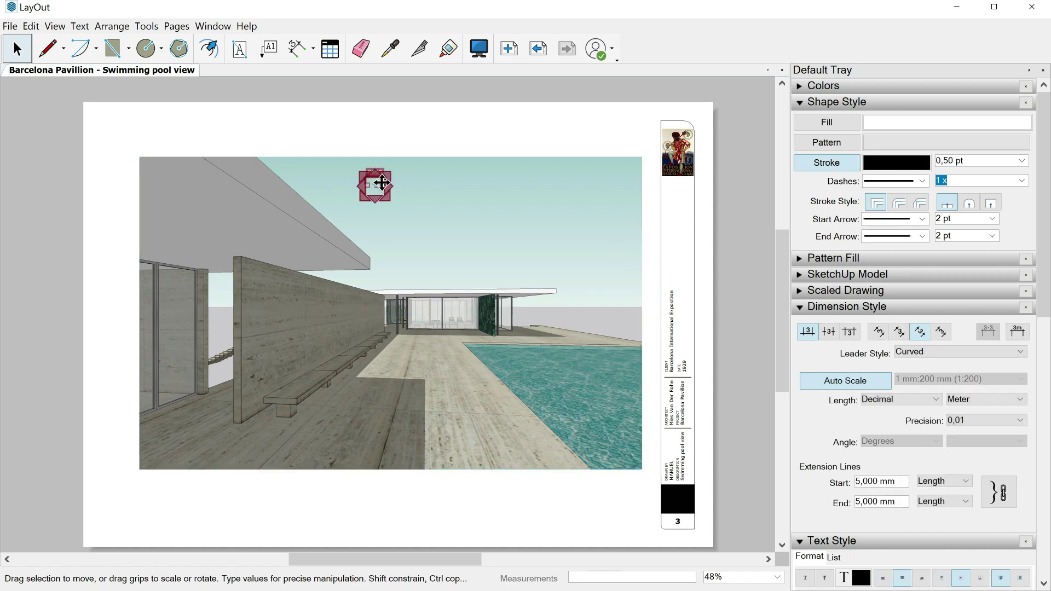
{"action": "key", "text": "Delete"}
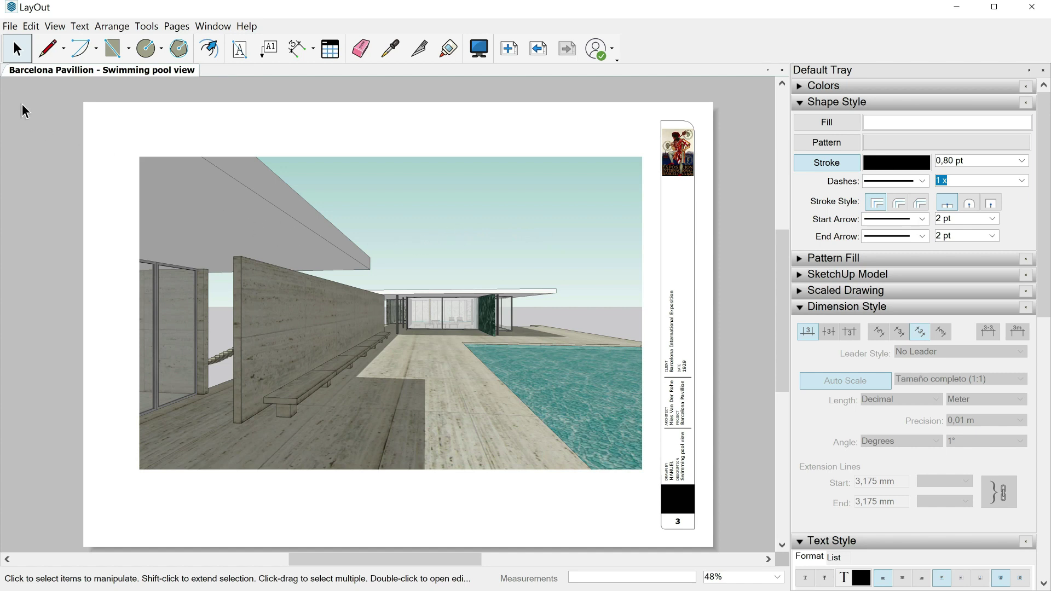
{"action": "left_click", "coordinate": [10, 26]}
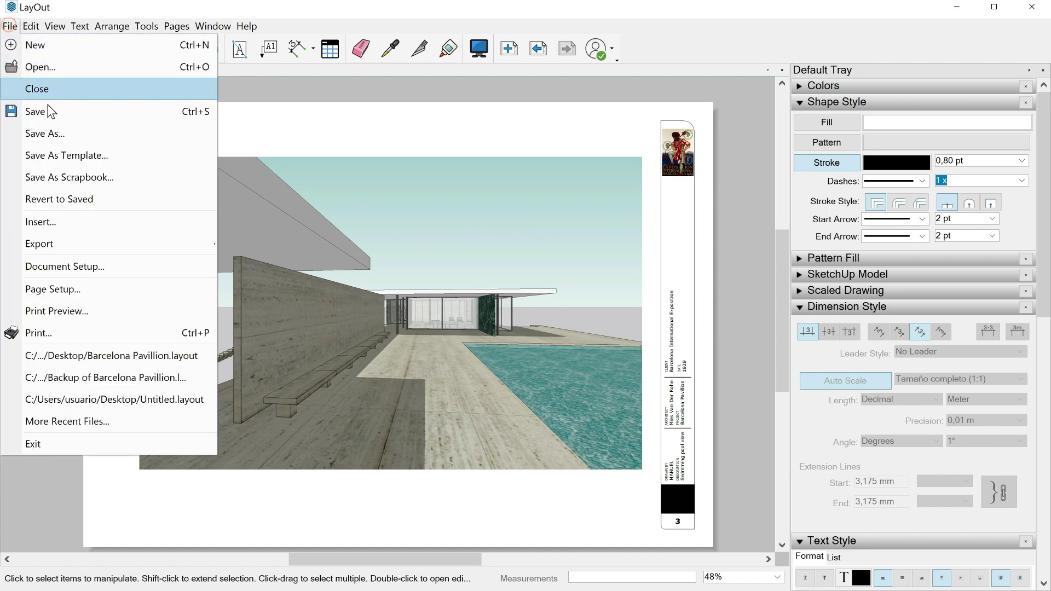
- Export the document as a PDF named Barcelona Pavillion in the export folder
{"action": "mouse_move", "coordinate": [51, 251]}
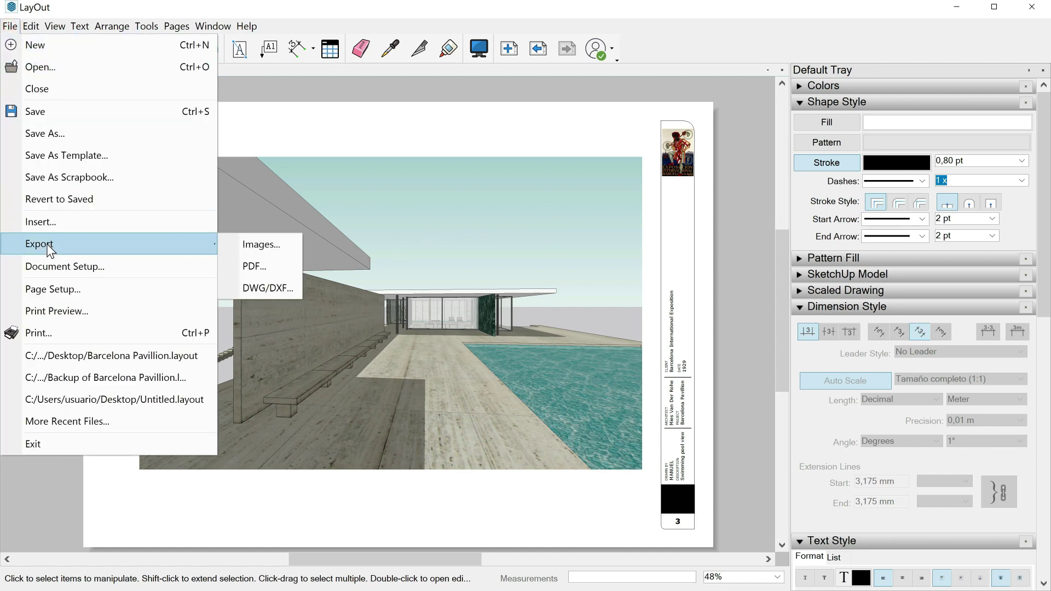
{"action": "left_click", "coordinate": [252, 266]}
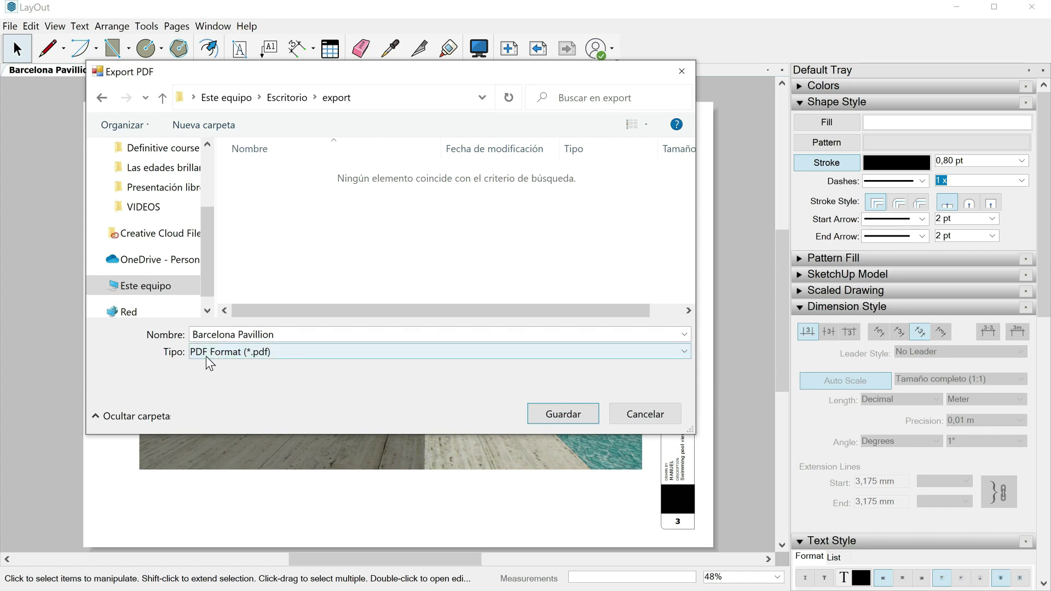
{"action": "left_click", "coordinate": [565, 422]}
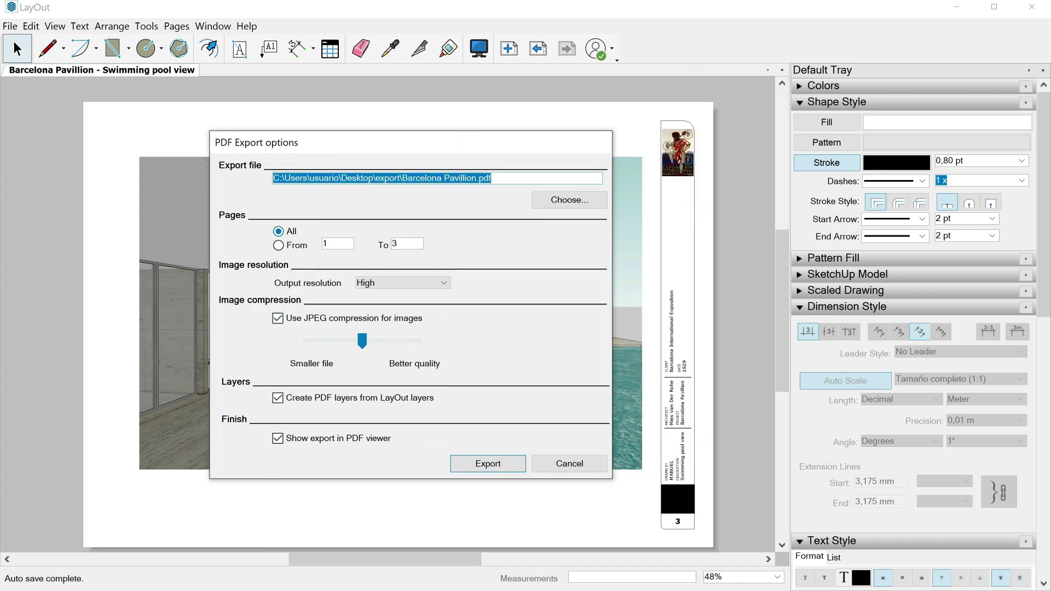
- Set the PDF to all pages, High resolution, better JPEG quality and no PDF layers
{"action": "left_click", "coordinate": [280, 245]}
{"action": "left_click", "coordinate": [290, 232]}
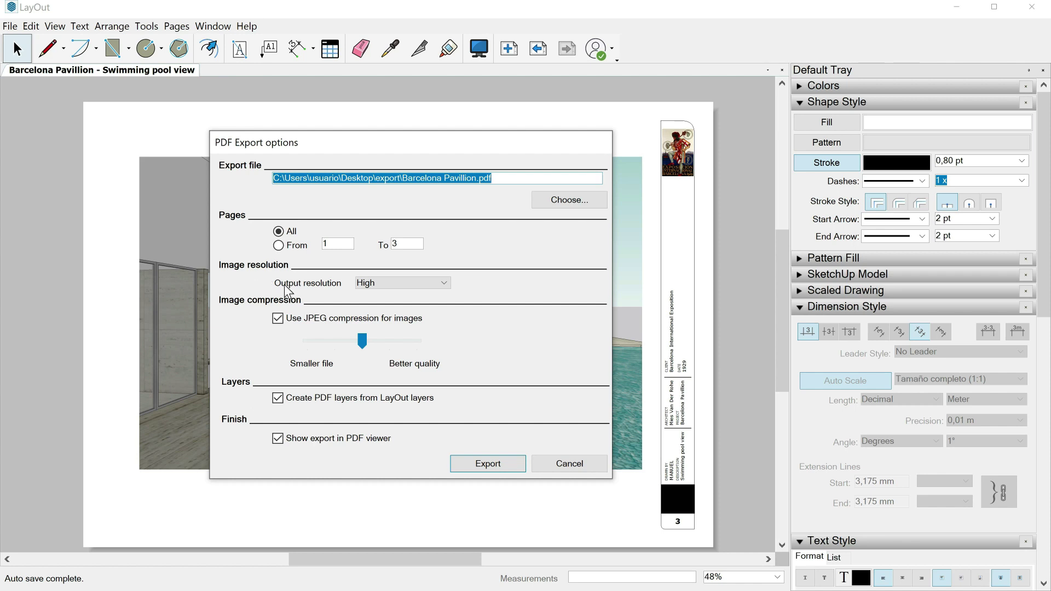
{"action": "left_click", "coordinate": [384, 283]}
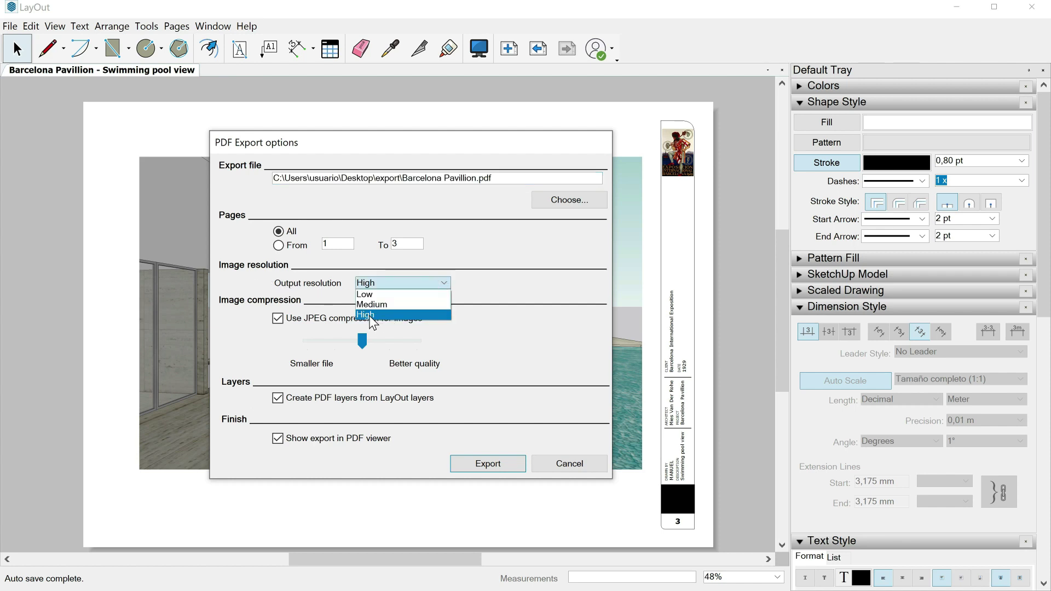
{"action": "left_click", "coordinate": [373, 315]}
{"action": "left_click_drag", "start_coordinate": [362, 342], "coordinate": [417, 345]}
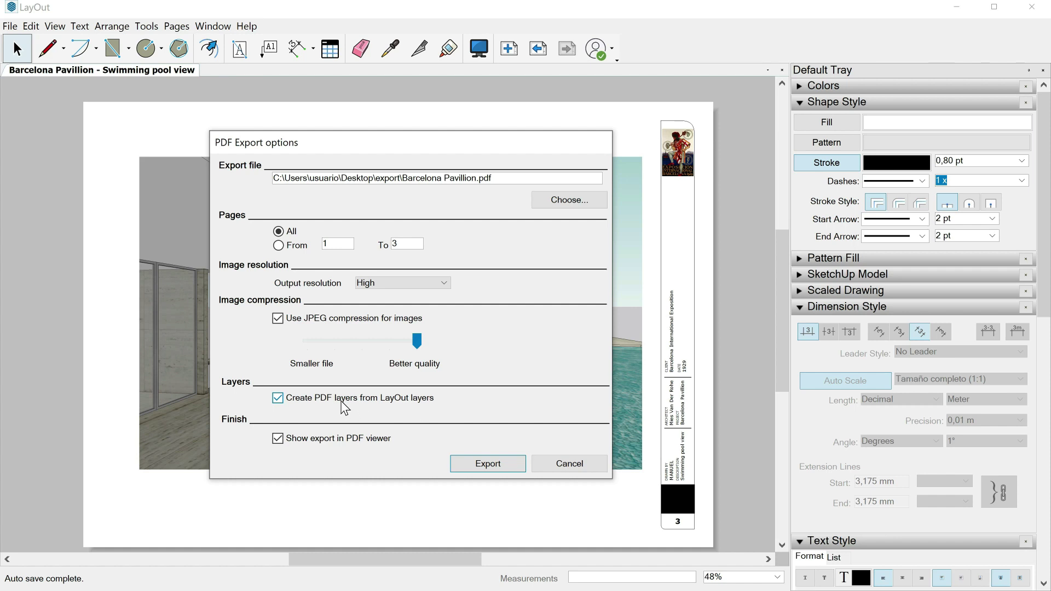
{"action": "left_click", "coordinate": [279, 400]}
- Run the PDF export and page through its three pages in the viewer
{"action": "left_click", "coordinate": [483, 466]}
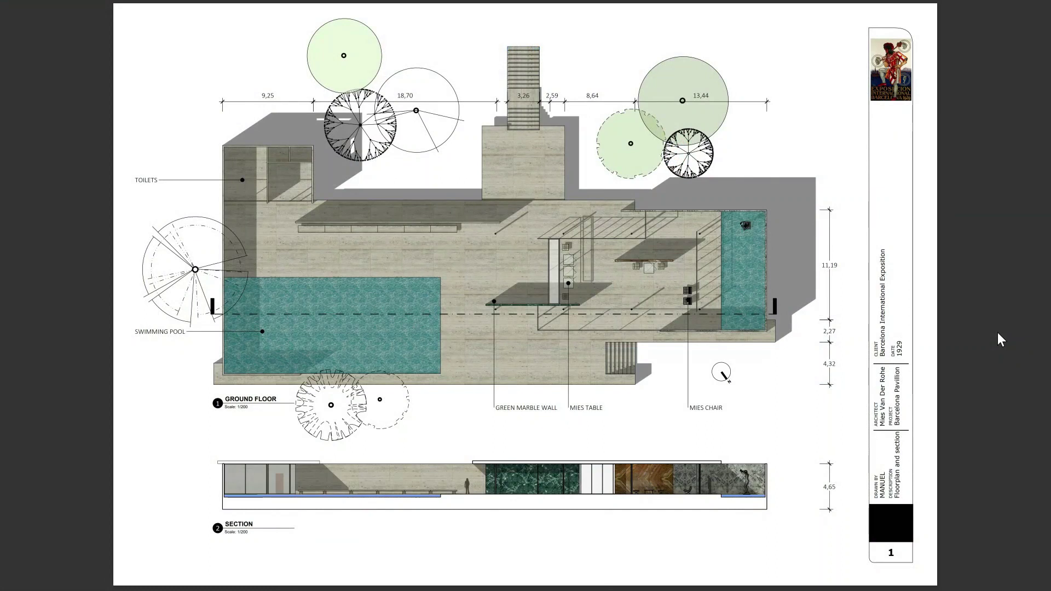
{"action": "key", "text": "Right"}
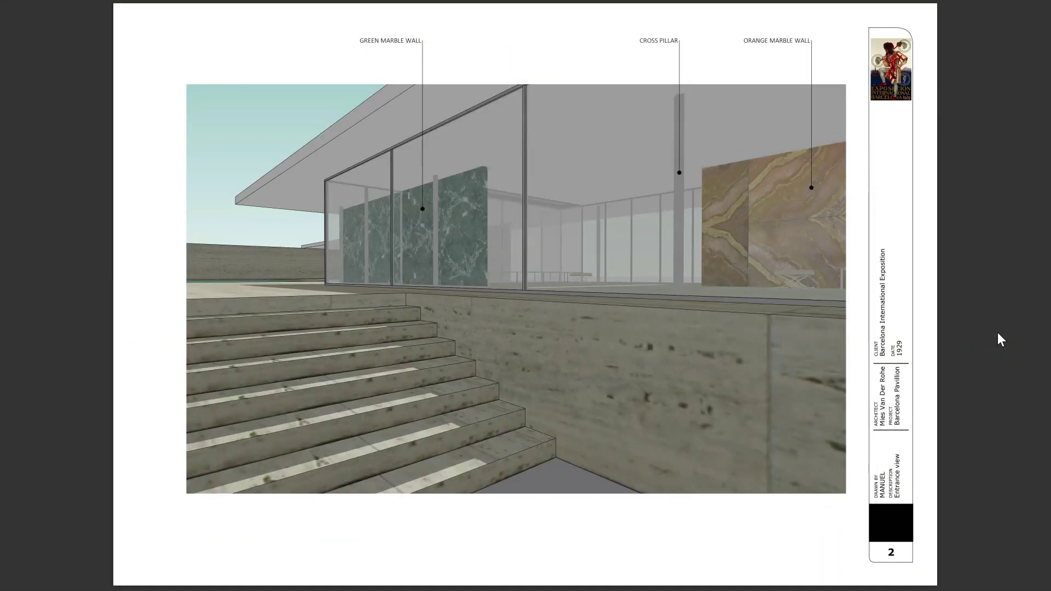
{"action": "key", "text": "Right"}
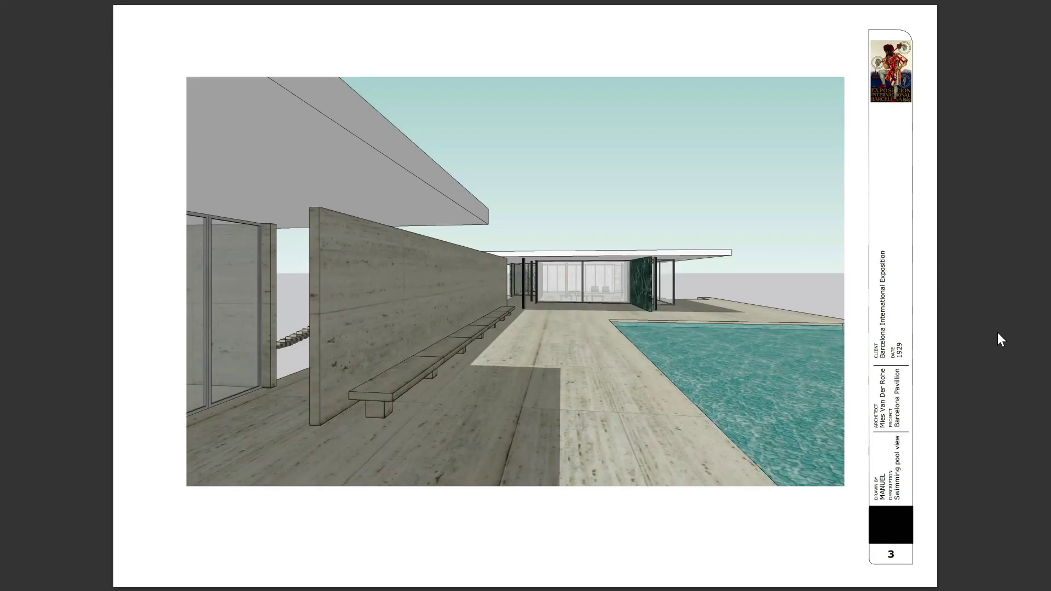
{"action": "key", "text": "Escape"}
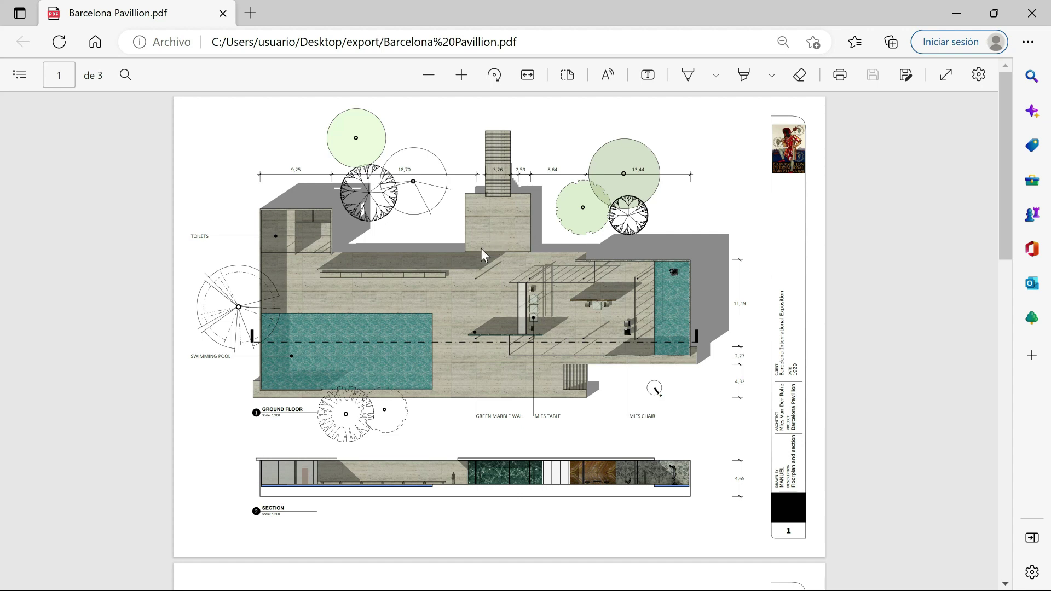
- Zoom in six steps on the PDF floor plan and scroll over its trees and dimensions
{"action": "left_click", "coordinate": [462, 77]}
{"action": "left_click", "coordinate": [462, 77]}
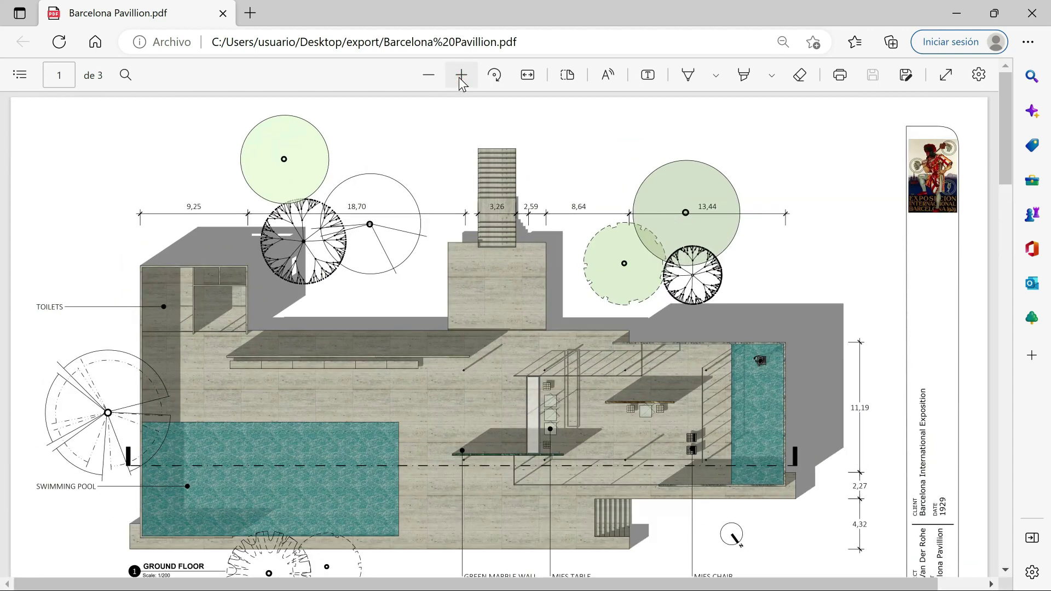
{"action": "left_click", "coordinate": [461, 77]}
{"action": "left_click", "coordinate": [461, 77]}
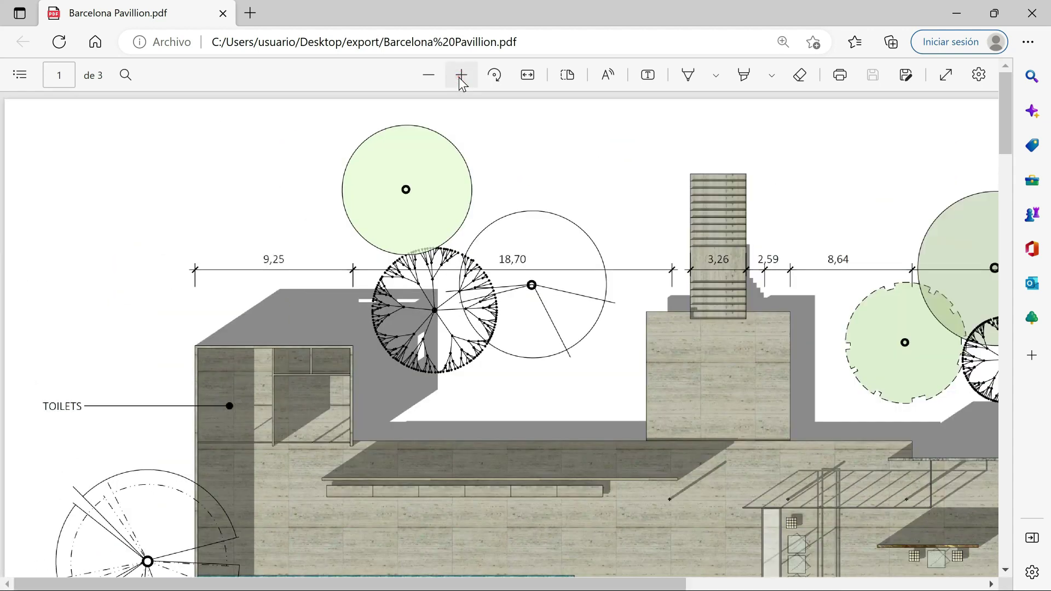
{"action": "left_click", "coordinate": [461, 77]}
{"action": "left_click", "coordinate": [461, 76]}
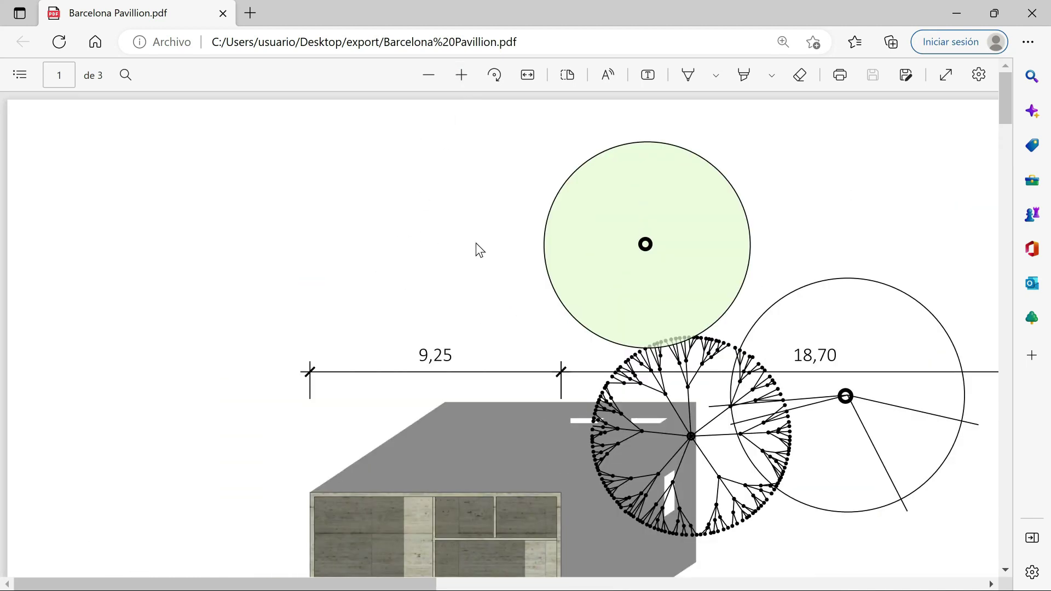
{"action": "scroll", "coordinate": [575, 274], "scroll_direction": "down", "scroll_amount": 4}
{"action": "scroll", "coordinate": [584, 267], "scroll_direction": "down", "scroll_amount": 8}
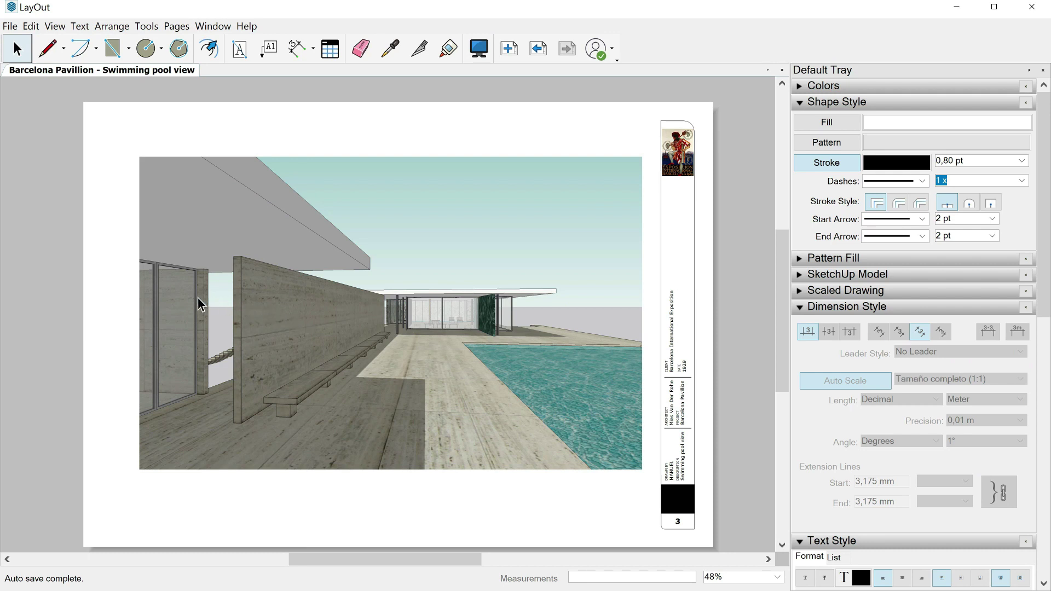
- Export the pages as JPEG (*.jpg) images named Barcelona Pavillion in the export folder
{"action": "left_click", "coordinate": [9, 26]}
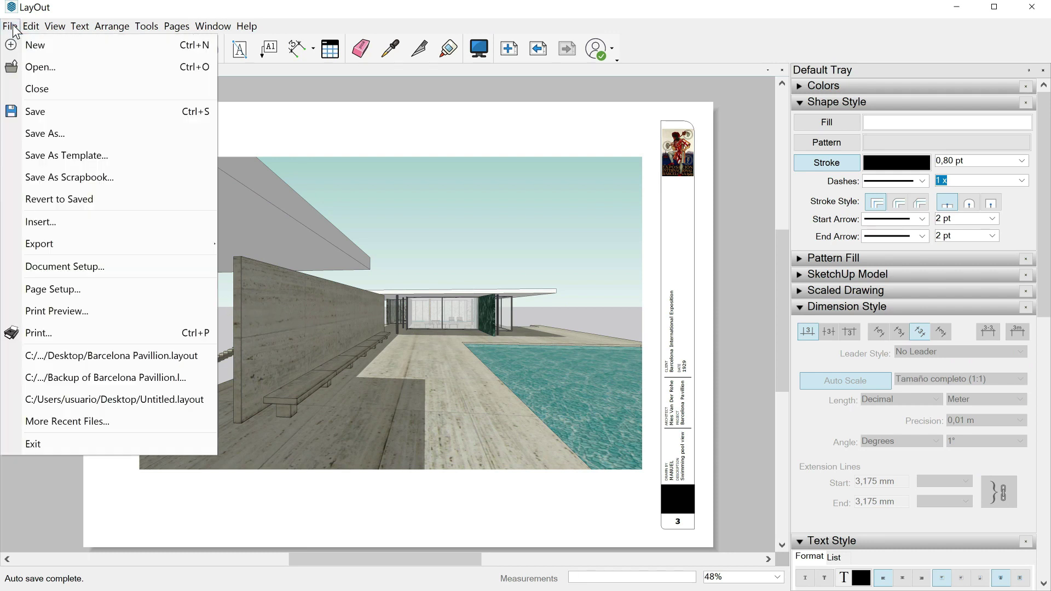
{"action": "mouse_move", "coordinate": [52, 245]}
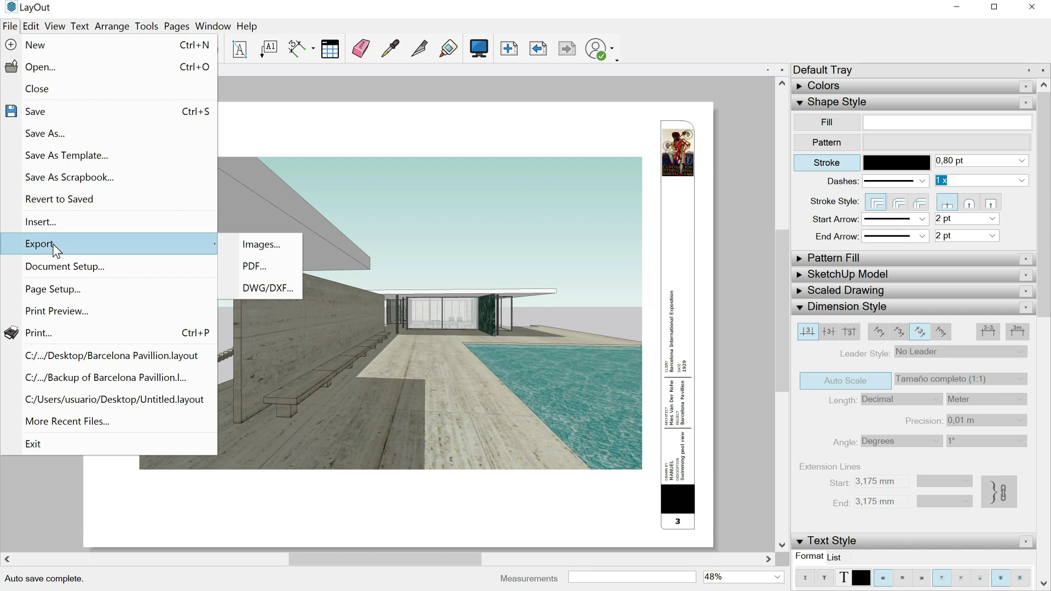
{"action": "left_click", "coordinate": [262, 250]}
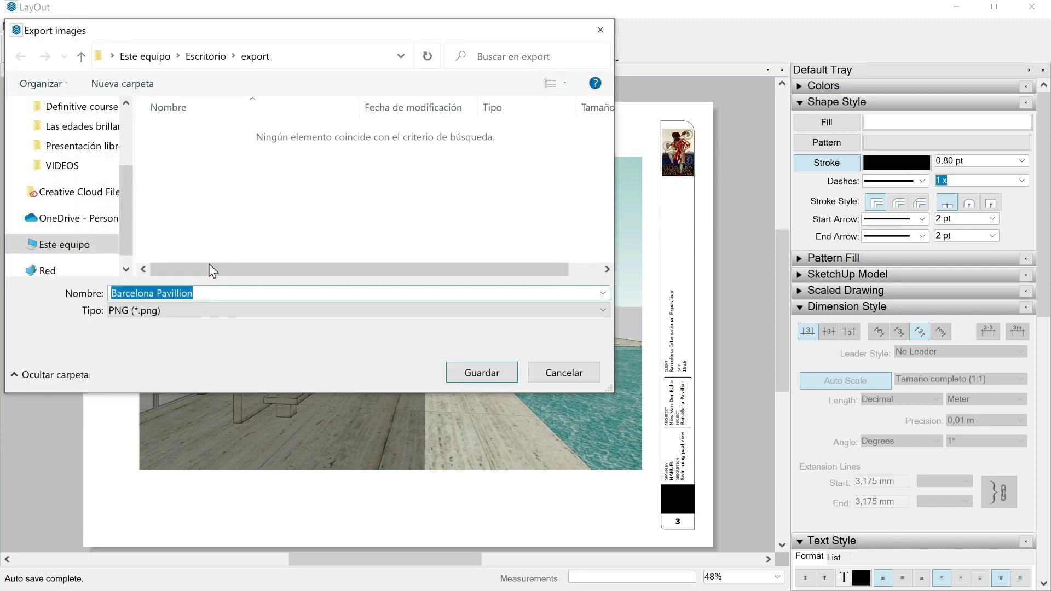
{"action": "left_click", "coordinate": [203, 316]}
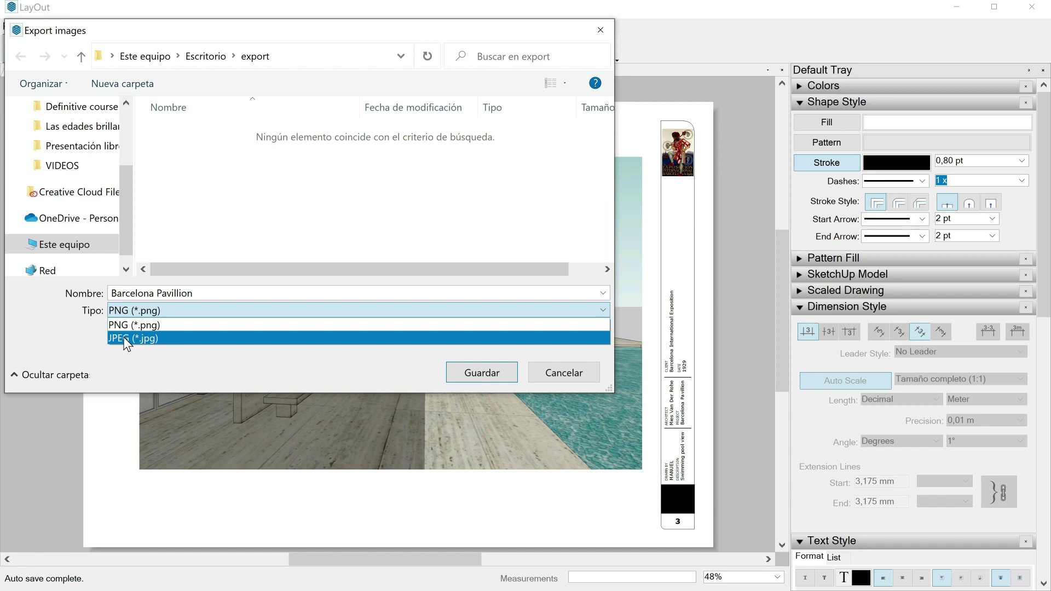
{"action": "left_click", "coordinate": [125, 340]}
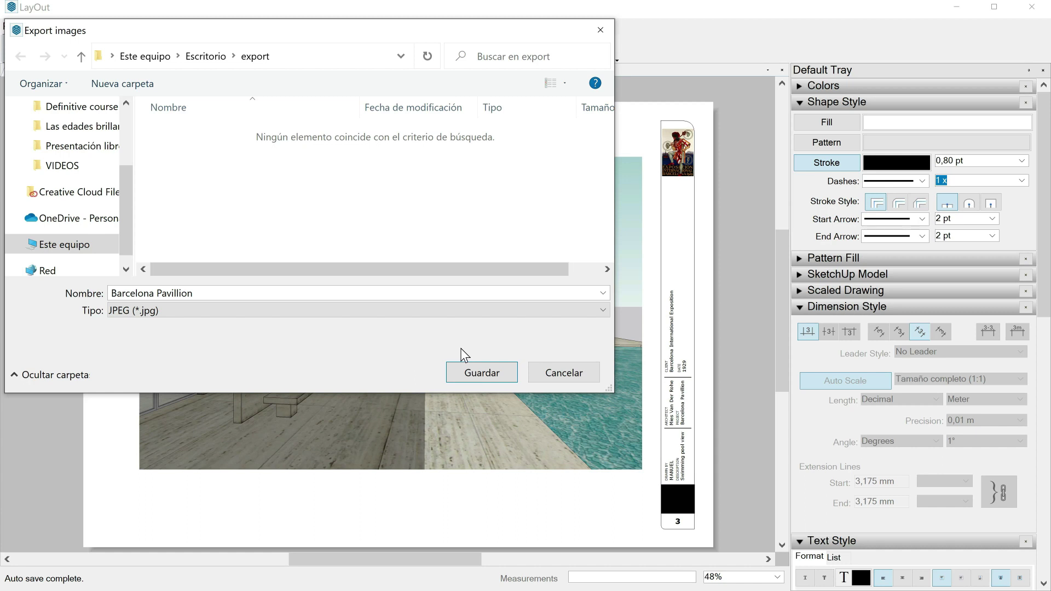
{"action": "left_click", "coordinate": [487, 377]}
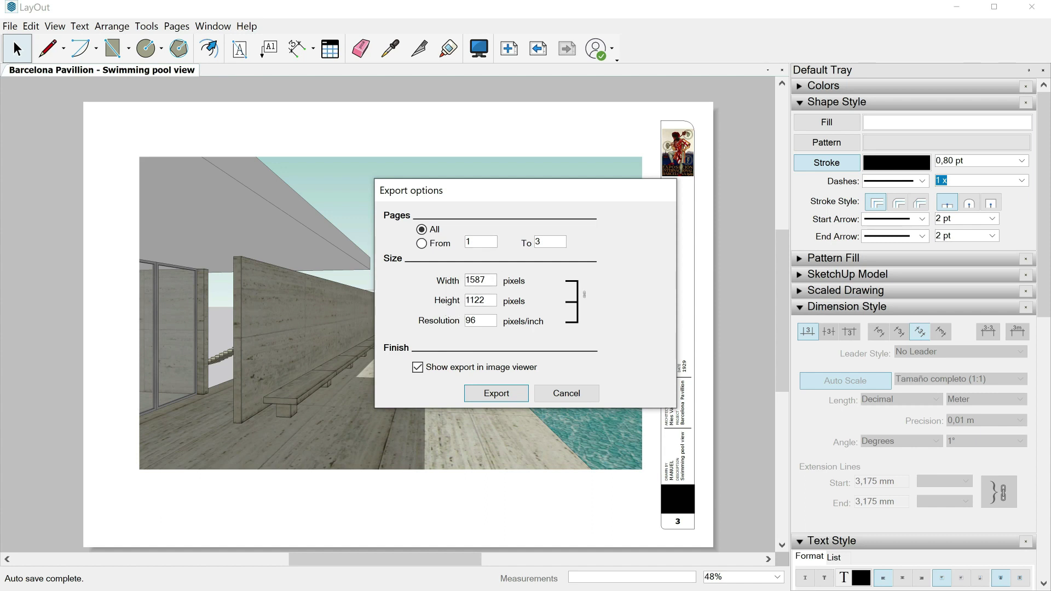
{"action": "key", "text": "alt"}
- Export the JPEGs, then view Barcelona Pavillion_1, _2 and _3.jpg in Photos before closing it
{"action": "left_click", "coordinate": [497, 395]}
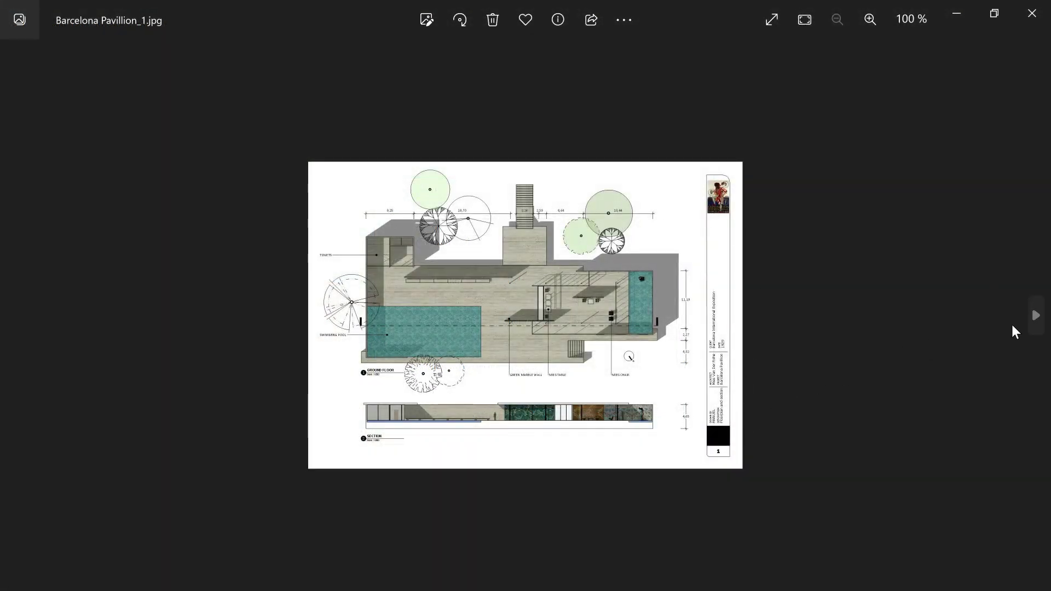
{"action": "left_click", "coordinate": [1036, 316]}
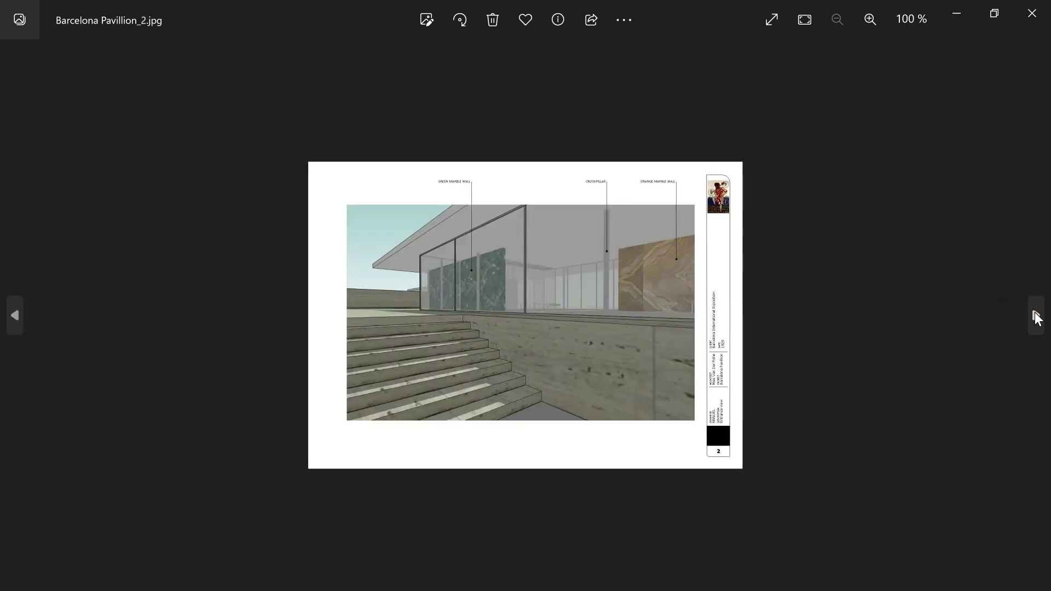
{"action": "left_click", "coordinate": [1037, 316]}
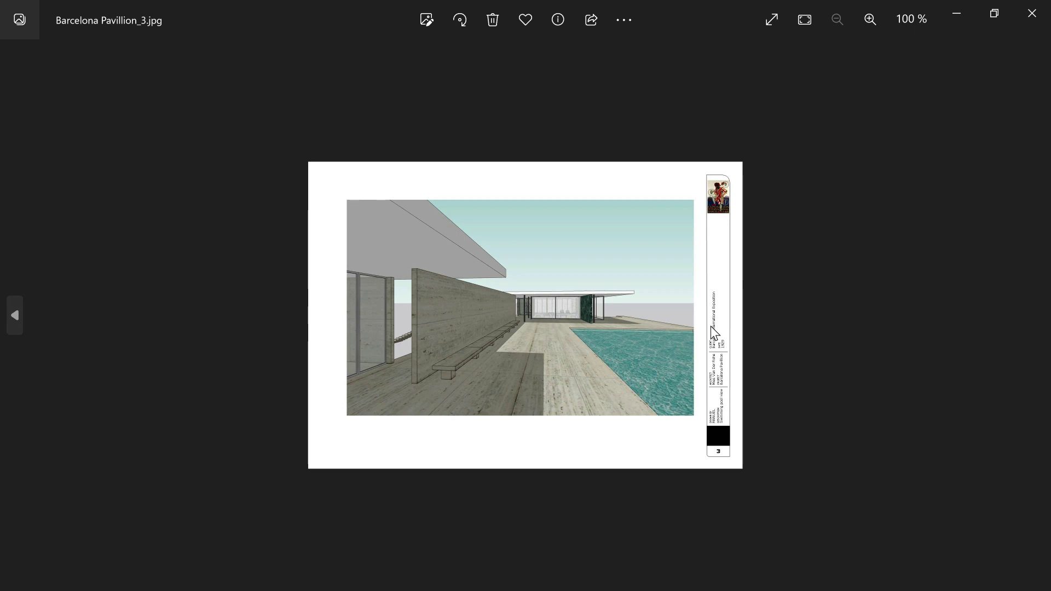
{"action": "left_click", "coordinate": [1028, 19]}
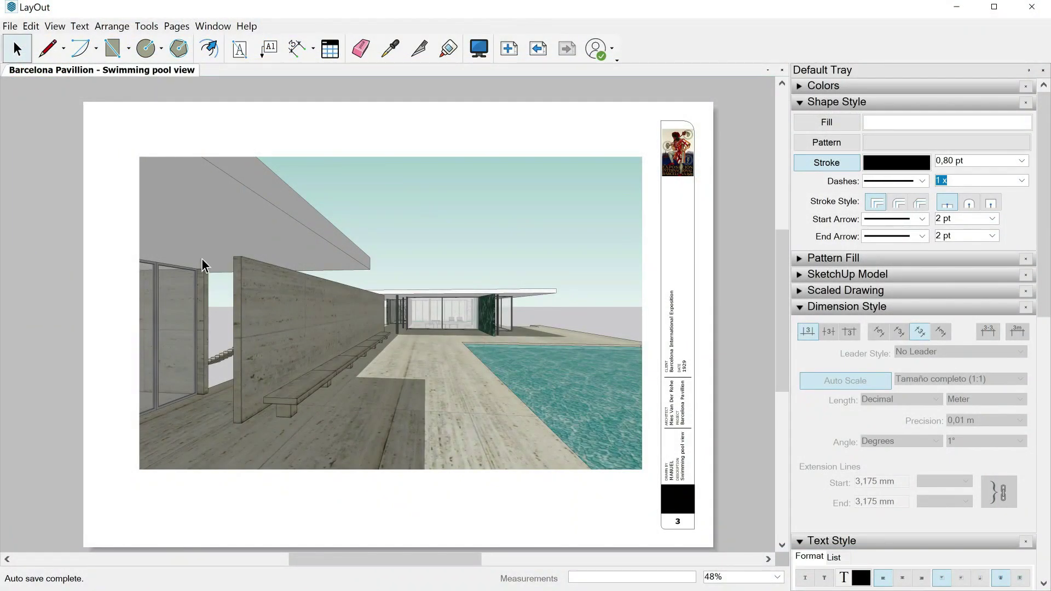
- Export all pages as Barcelona Pavillion.dwg in the export folder and check the file's details
{"action": "left_click", "coordinate": [11, 26]}
{"action": "mouse_move", "coordinate": [74, 241]}
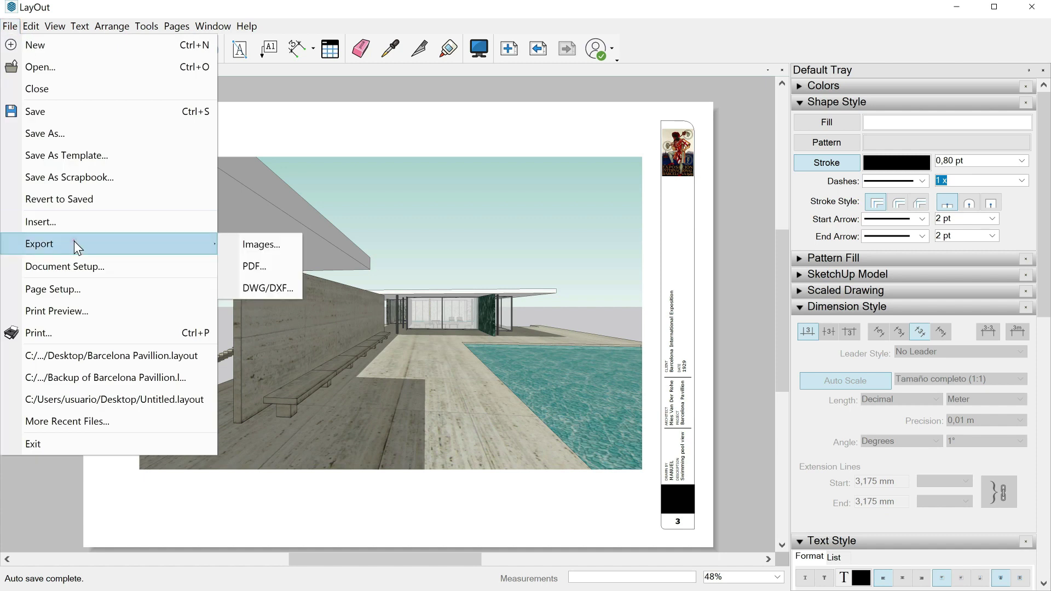
{"action": "left_click", "coordinate": [255, 288]}
{"action": "left_click", "coordinate": [121, 310]}
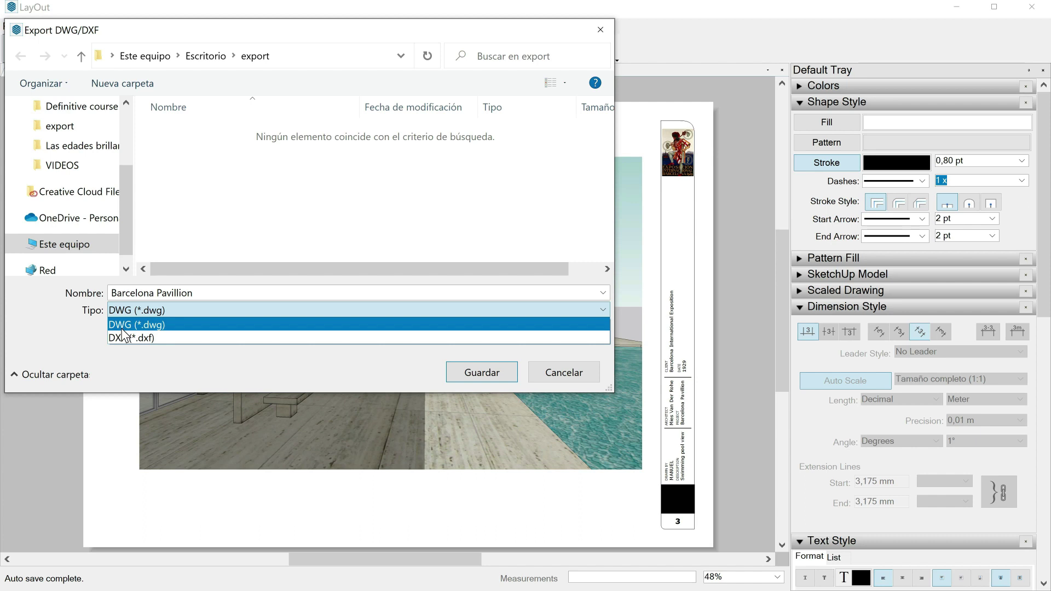
{"action": "left_click", "coordinate": [222, 291]}
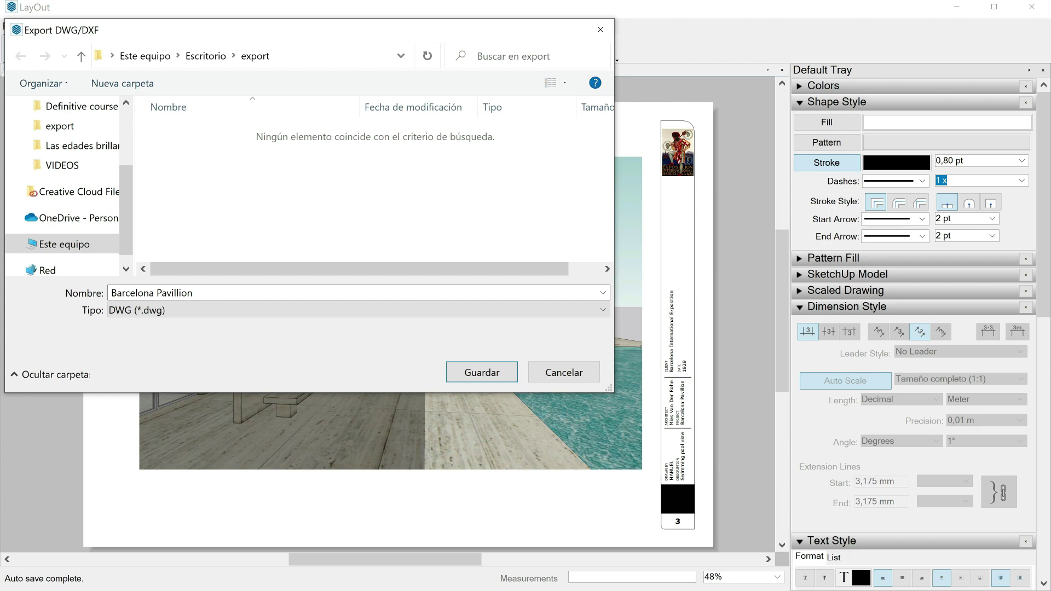
{"action": "left_click", "coordinate": [488, 371]}
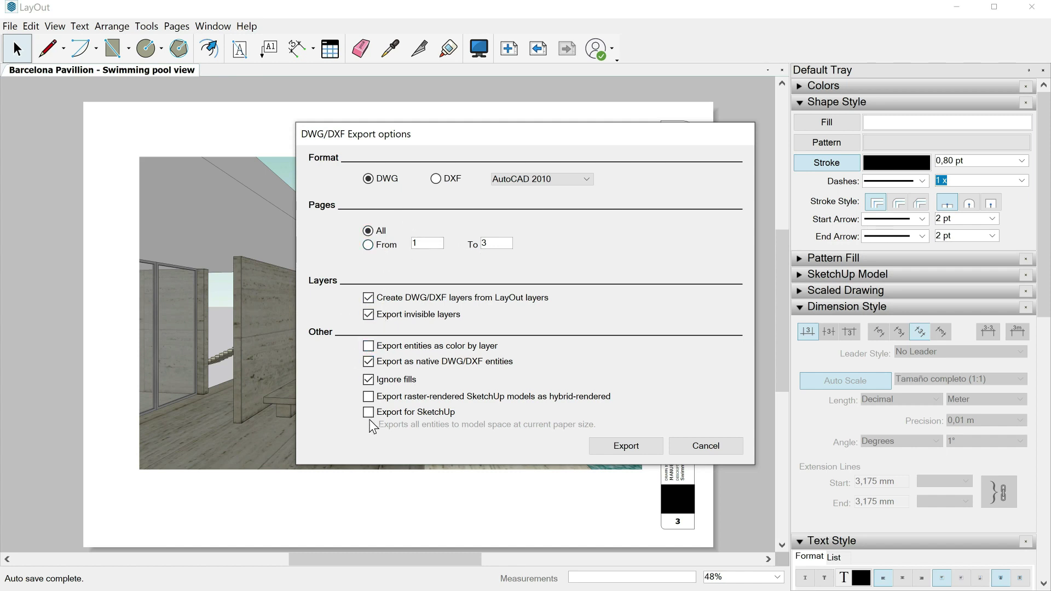
{"action": "left_click", "coordinate": [638, 450]}
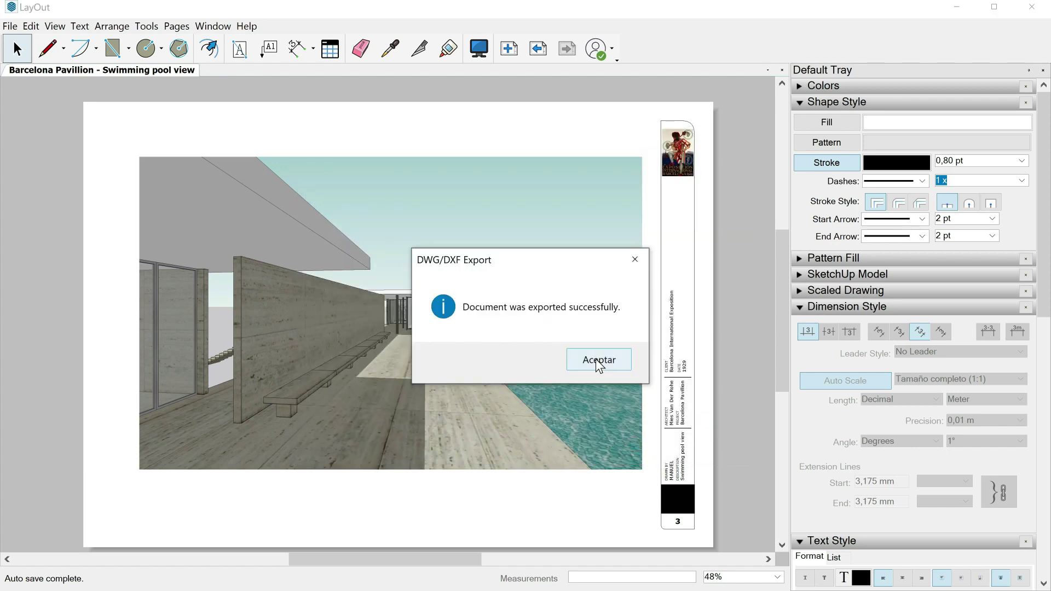
{"action": "left_click", "coordinate": [597, 362]}
{"action": "left_click", "coordinate": [298, 183]}
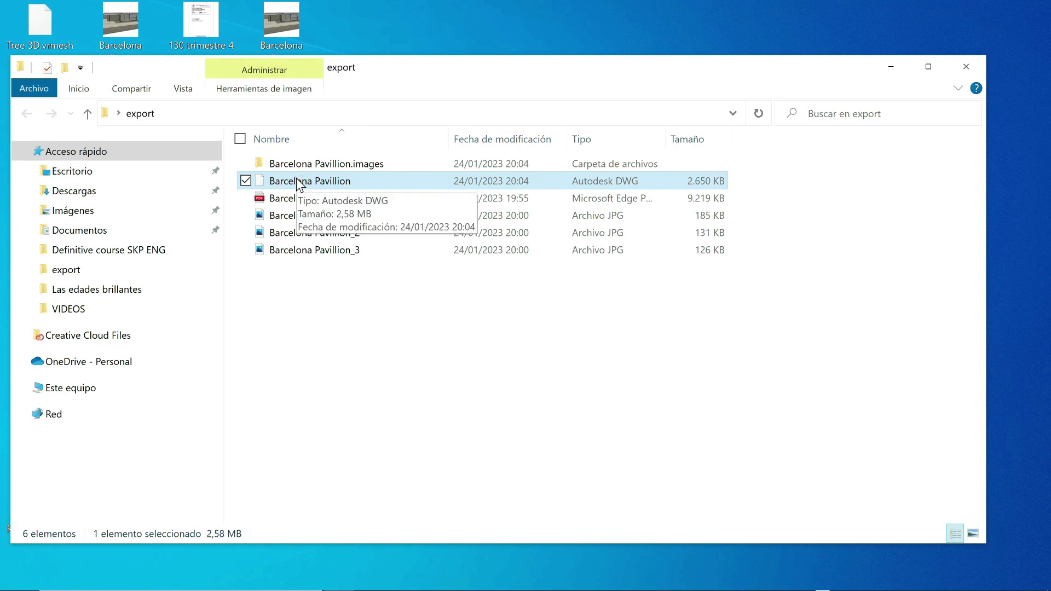
- Maximize the export folder window to see the DWG, PDF and three JPEG files
{"action": "key", "text": "super+Up"}
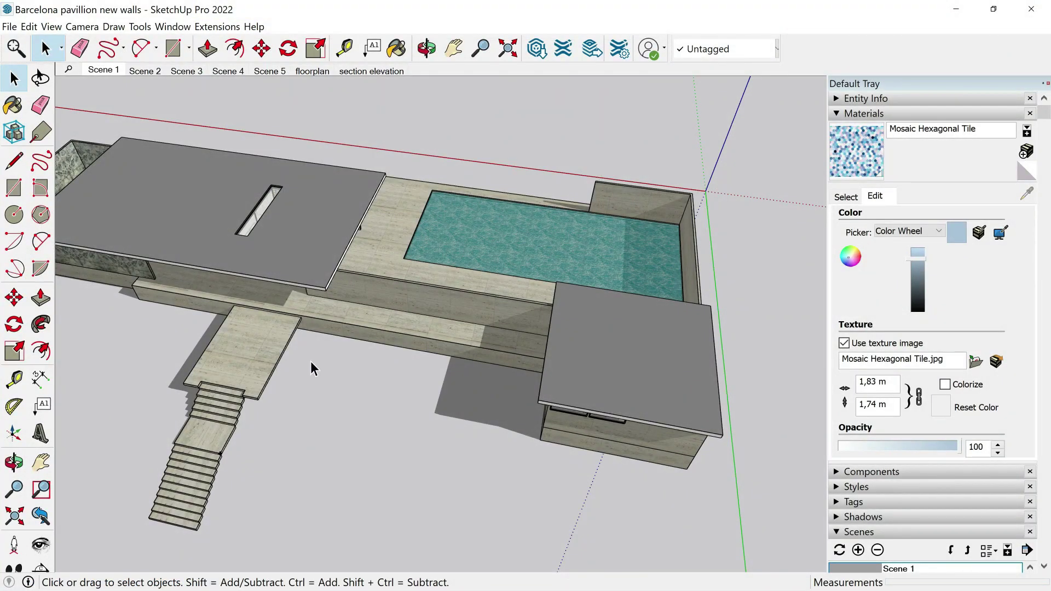
- Start a File > Export > 2D Graphic export and open its file type list
{"action": "left_click", "coordinate": [10, 27]}
{"action": "mouse_move", "coordinate": [50, 259]}
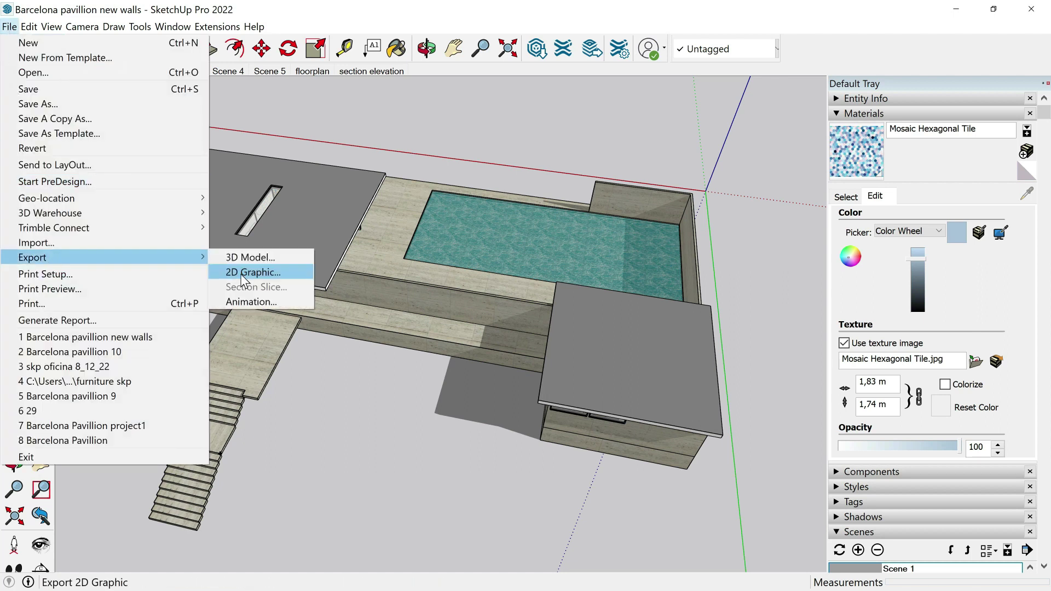
{"action": "left_click", "coordinate": [261, 276]}
{"action": "left_click", "coordinate": [492, 505]}
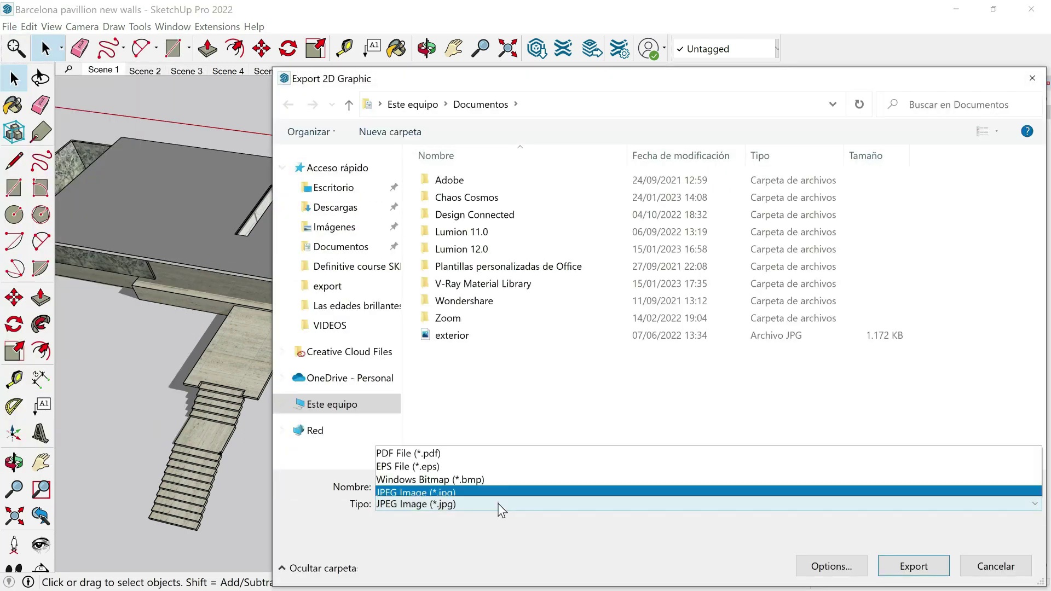